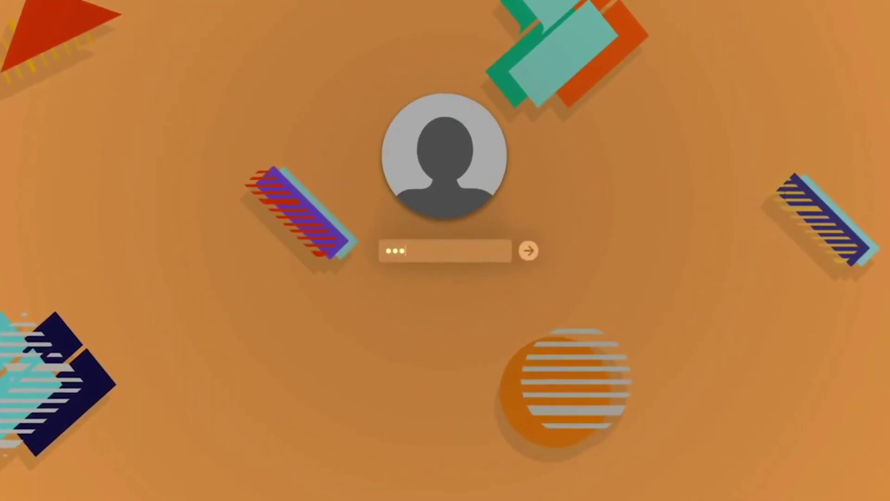
Step: Unlock the desktop, launch Filmora from the Dock and accept the update prompt
key(Return)
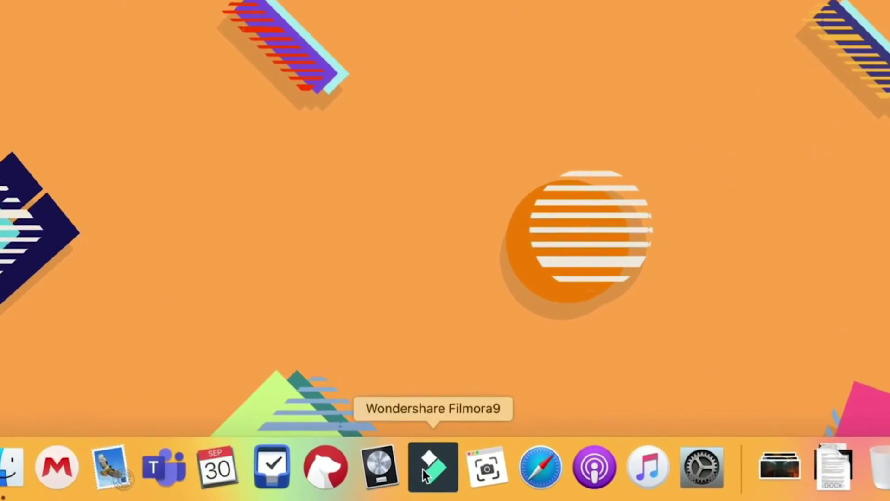
click(423, 469)
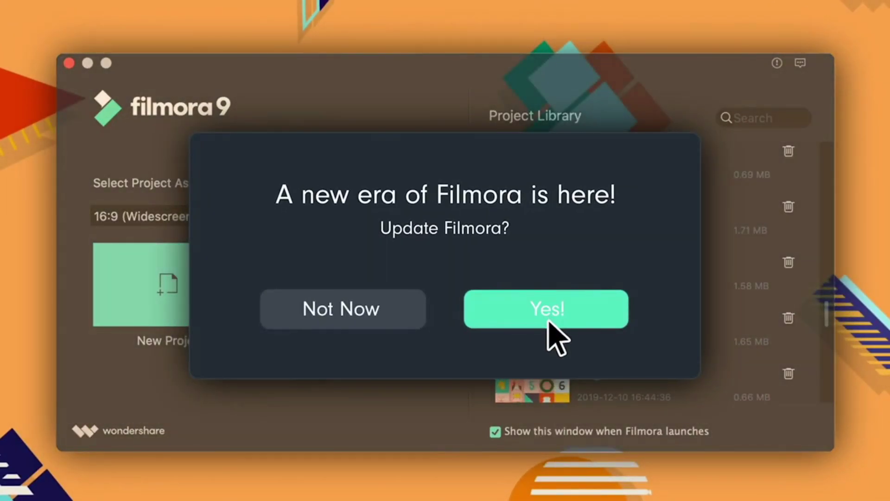
click(548, 323)
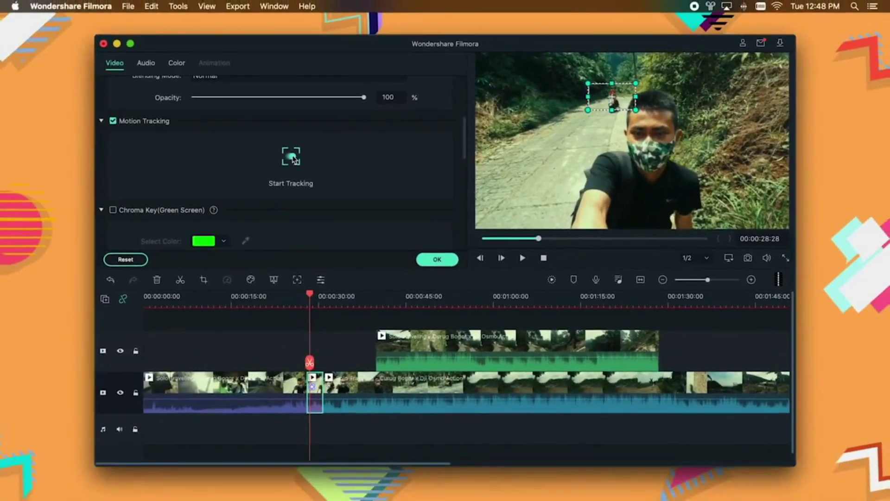
Step: Skip past the motion tracking, audio ducking and color match intro screens to reach a new project
click(258, 233)
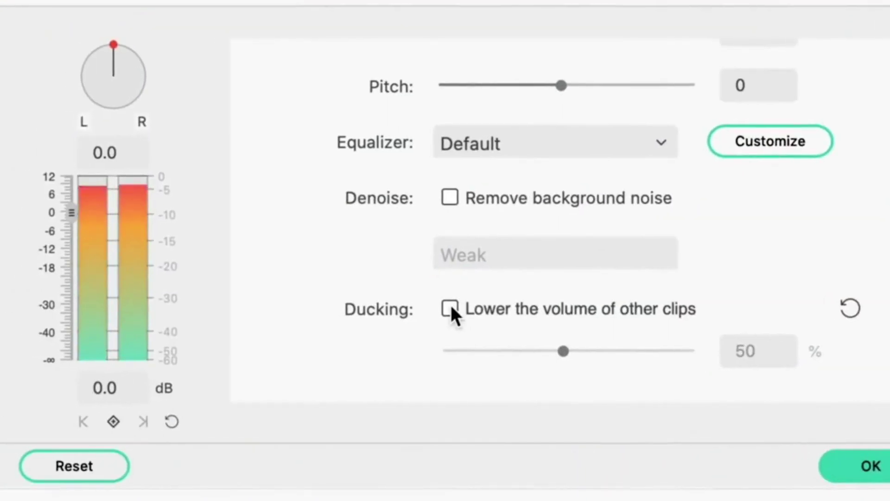
click(302, 314)
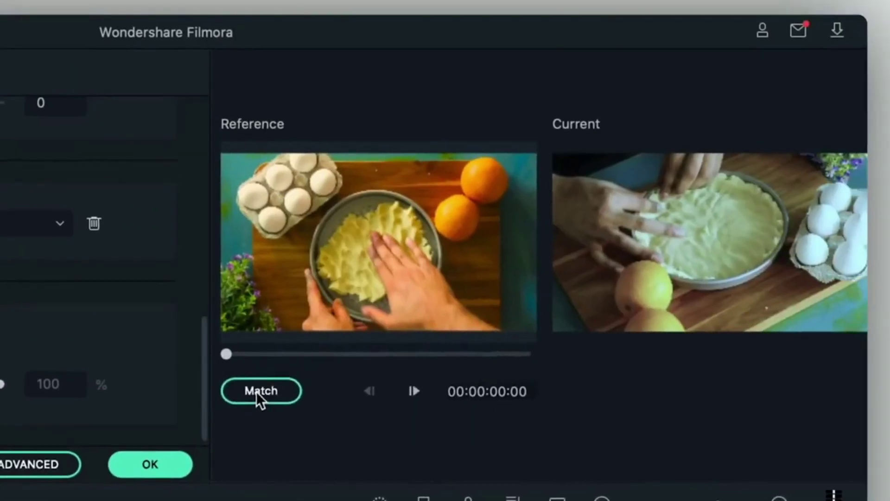
click(256, 391)
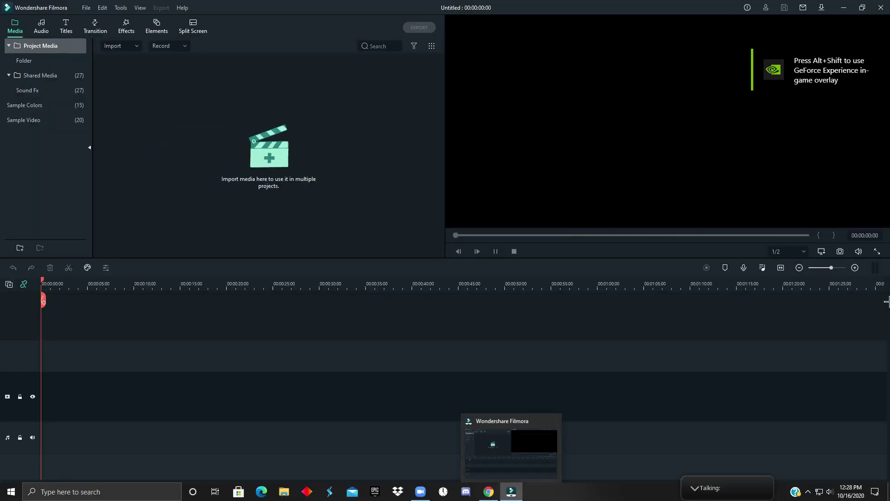
Step: Look through the Audio, Titles, Transitions, Effects and Elements libraries before placing the Fortnite clip
click(41, 27)
click(66, 26)
click(95, 26)
click(126, 26)
click(157, 27)
scroll(233, 163, down, 1)
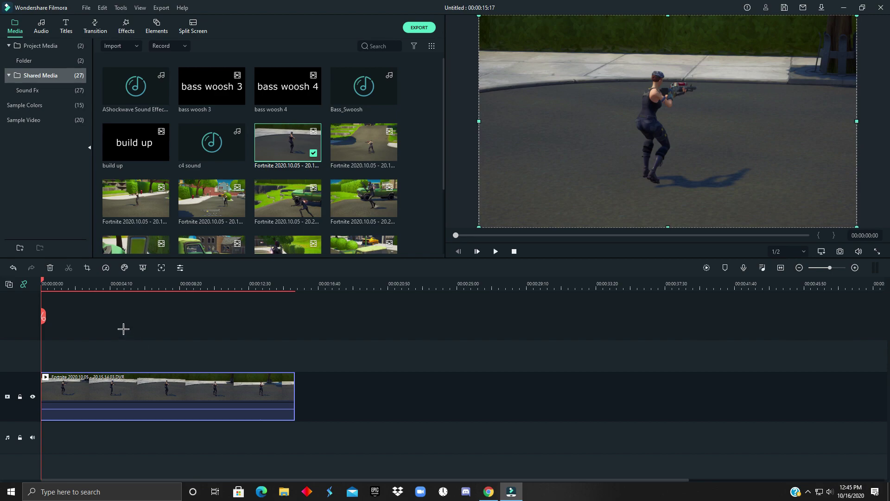
Step: Motion-track the player in the Fortnite clip and enter the title text 'Subscribe'
click(160, 268)
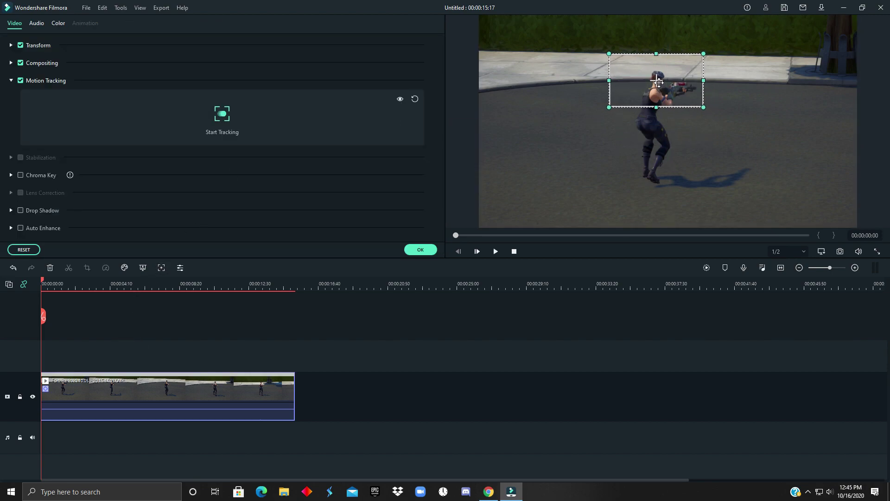
click(224, 116)
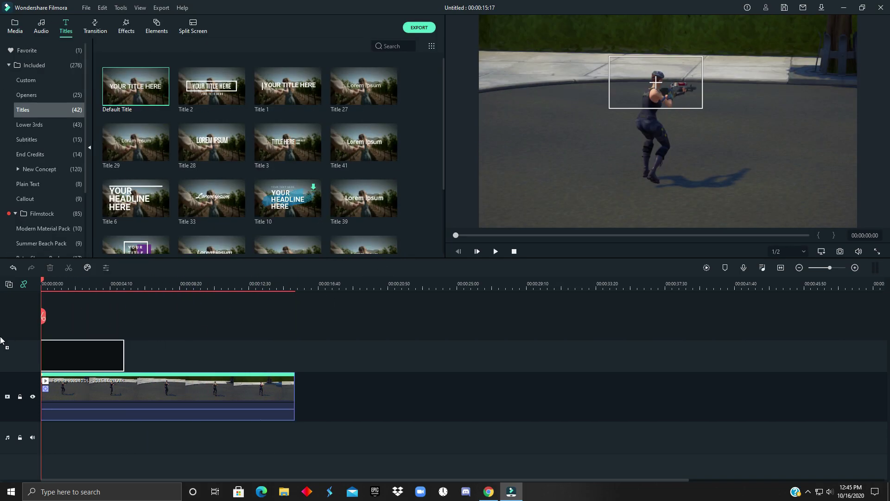
text(Subscribe)
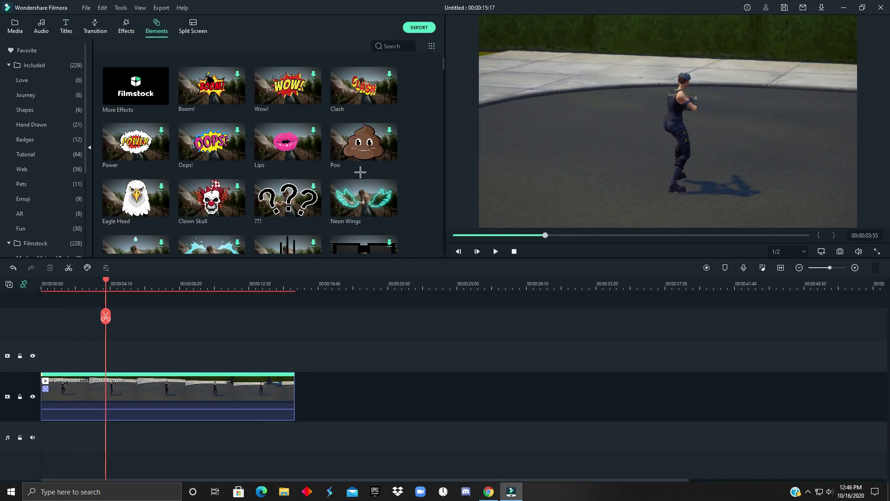
Step: Add Neon Wings, then the Shake It Up Pack golden wings (Element 33) above the clip
drag(364, 198, 69, 355)
double_click(139, 355)
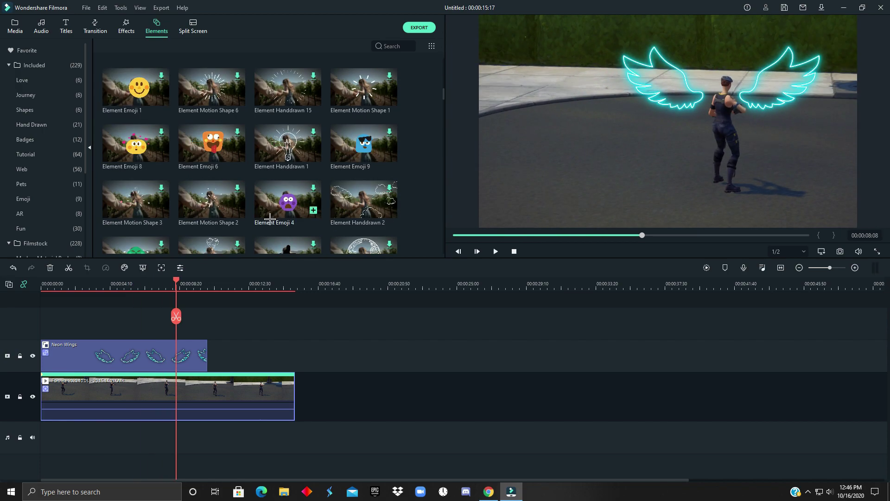
scroll(46, 185, down, 3)
click(38, 242)
scroll(250, 162, down, 5)
drag(135, 104, 125, 368)
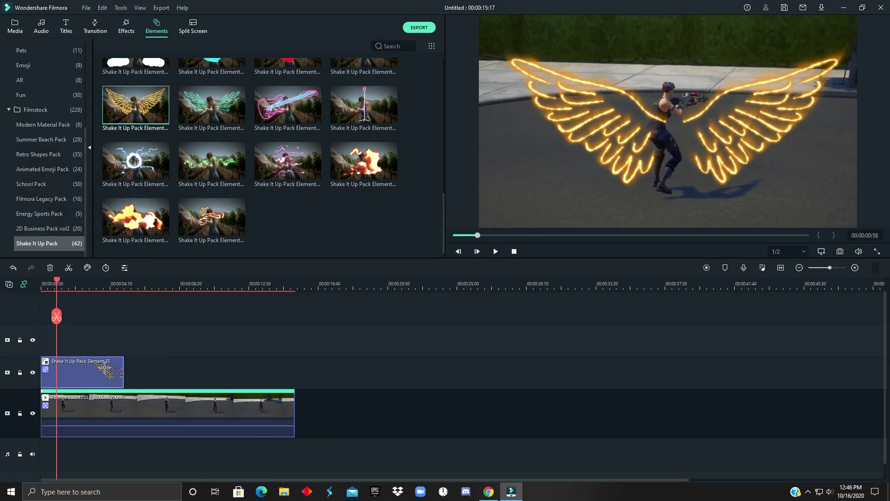
double_click(767, 83)
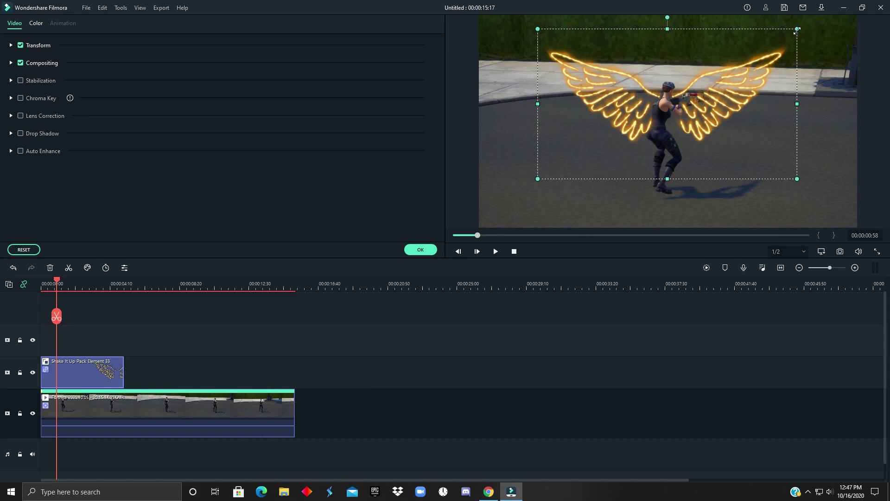
Step: Play the timeline and open the clip's Animation panel, checking presets before returning to Customize
key(space)
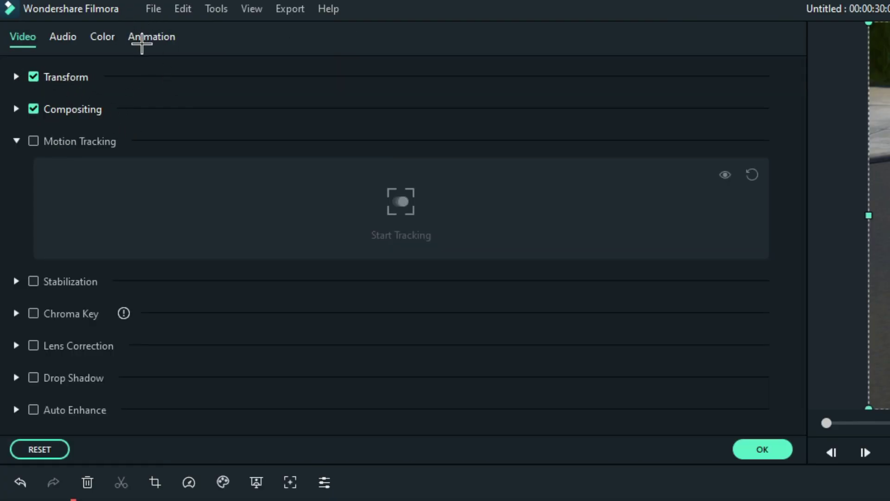
click(148, 37)
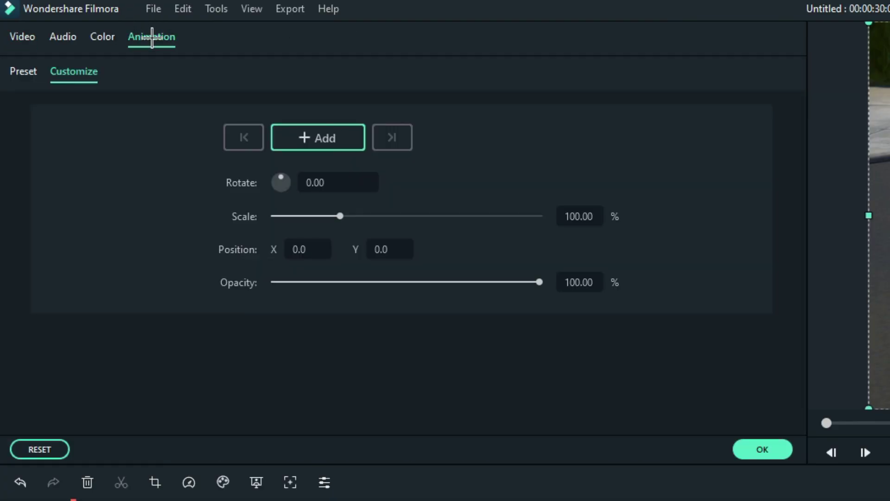
click(22, 71)
click(30, 362)
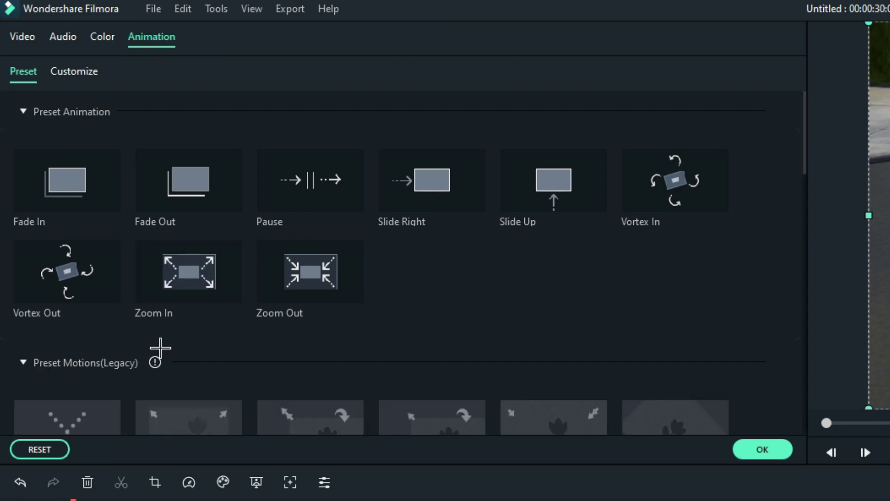
click(85, 69)
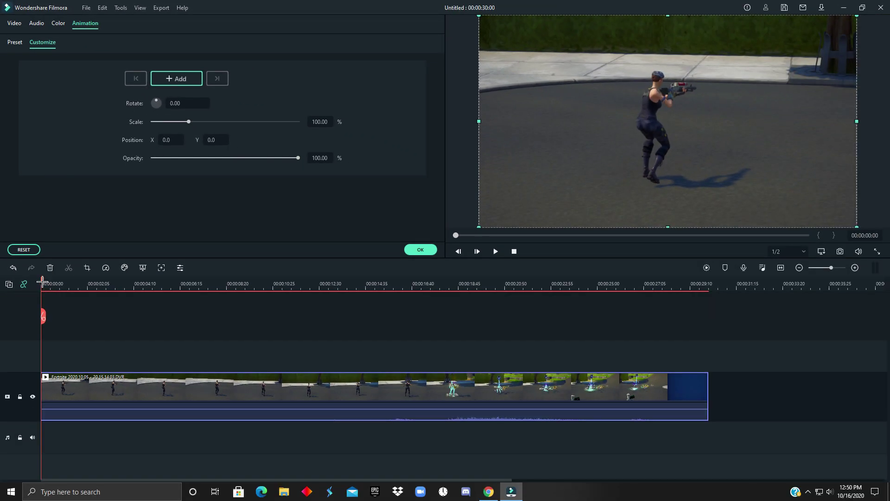
Step: Add scale keyframes: 155.41% at the start, 100% near 00:02:18, and 96.82% at 00:07:33
click(41, 282)
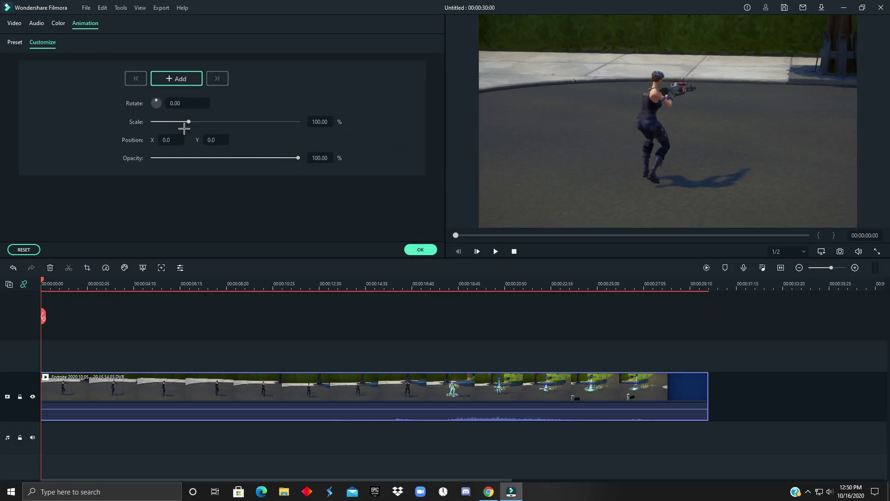
drag(186, 128, 203, 118)
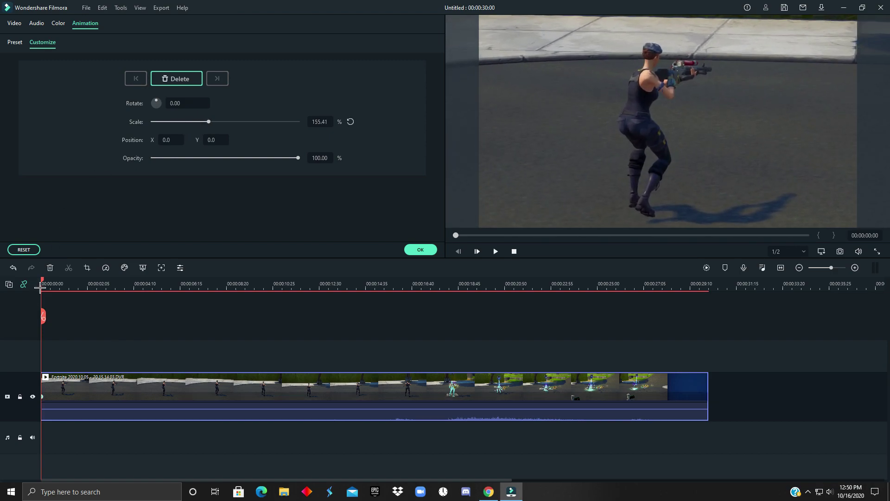
drag(40, 288, 164, 282)
click(351, 122)
click(136, 80)
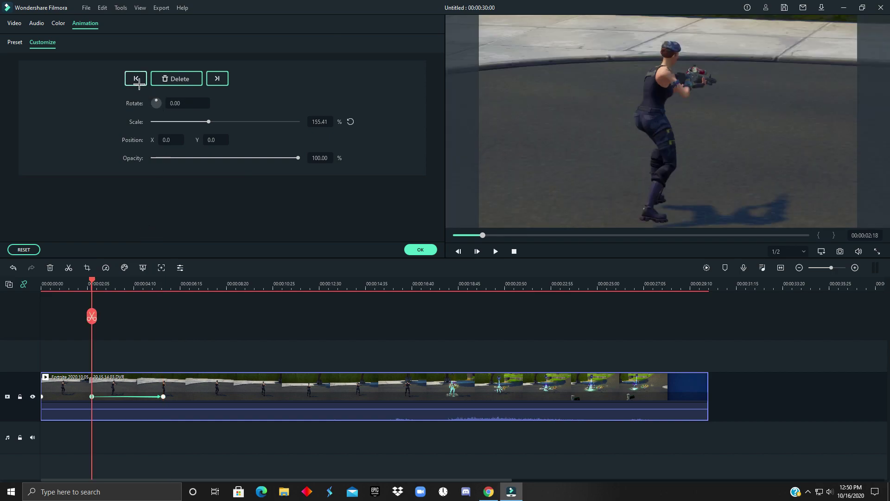
click(218, 80)
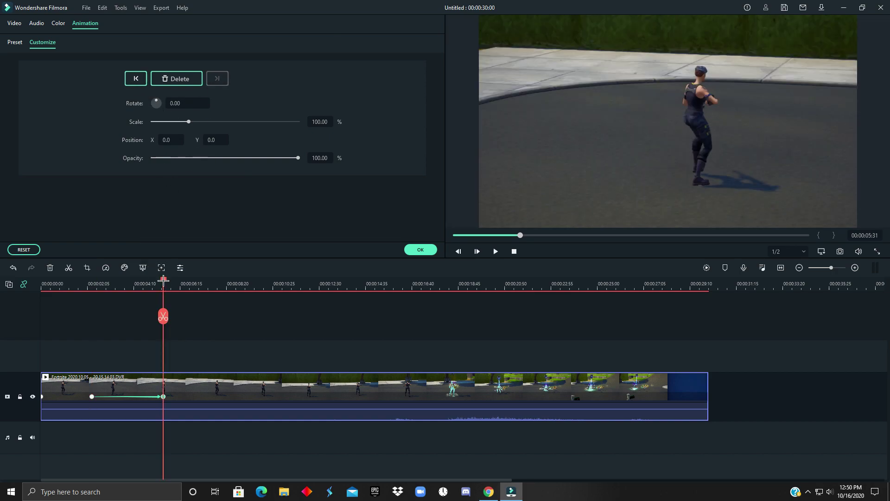
drag(163, 279, 209, 316)
drag(188, 122, 187, 121)
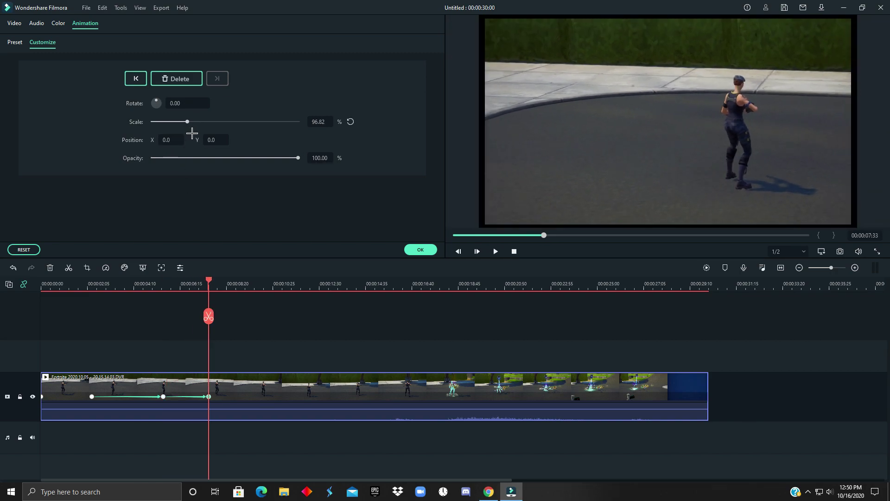
Step: Keyframe position X -67, Y 37 with lower opacity at 00:09:02, then full opacity and 0,0 at 00:10:30
drag(211, 282, 242, 282)
drag(659, 139, 635, 139)
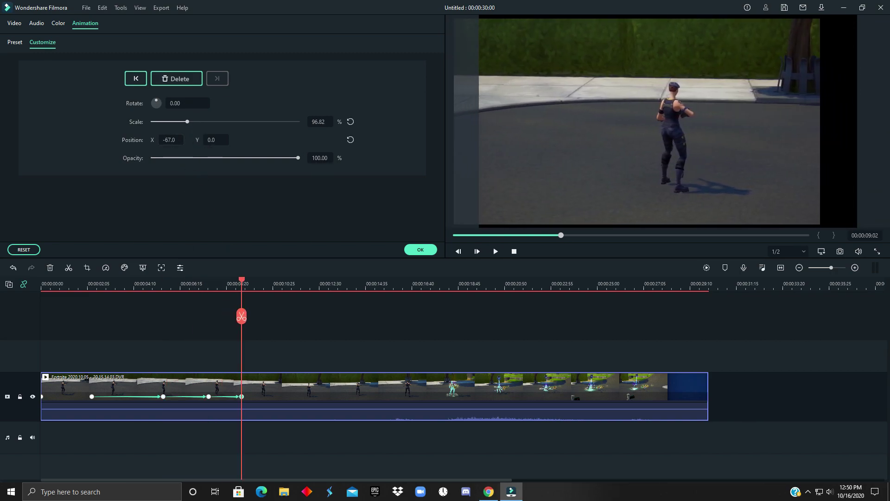
drag(212, 137, 212, 138)
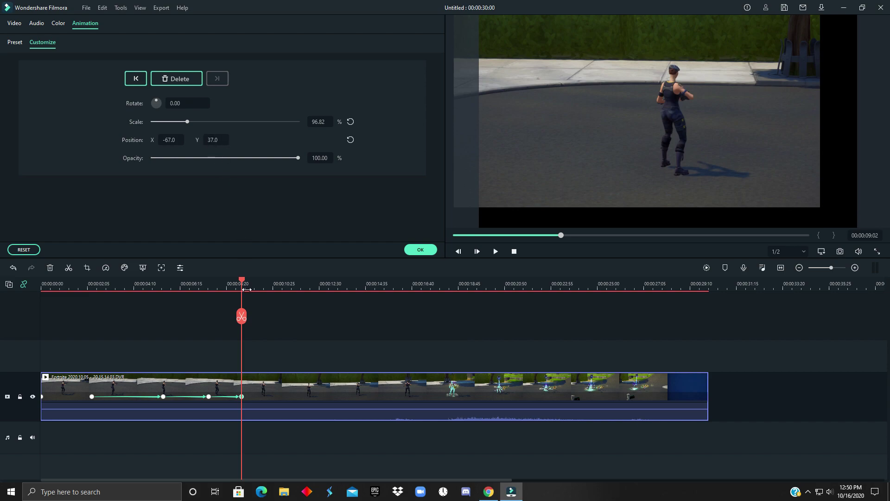
drag(298, 157, 266, 158)
drag(242, 278, 275, 279)
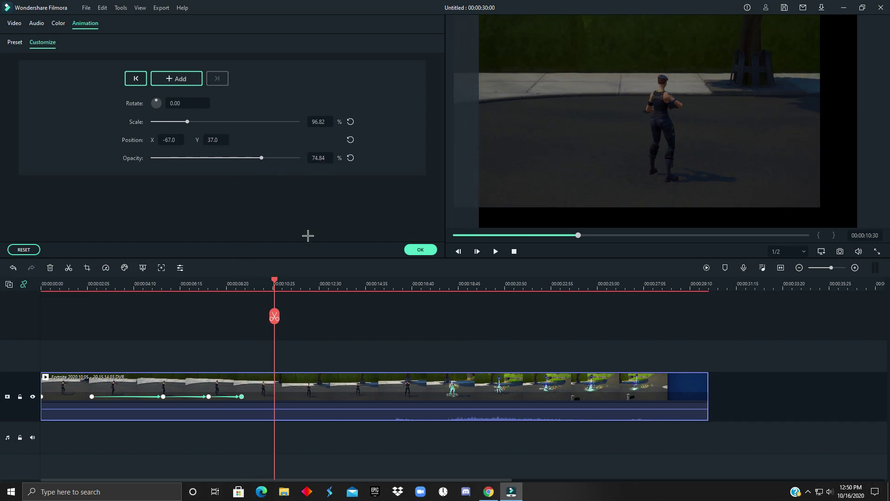
click(351, 158)
click(350, 139)
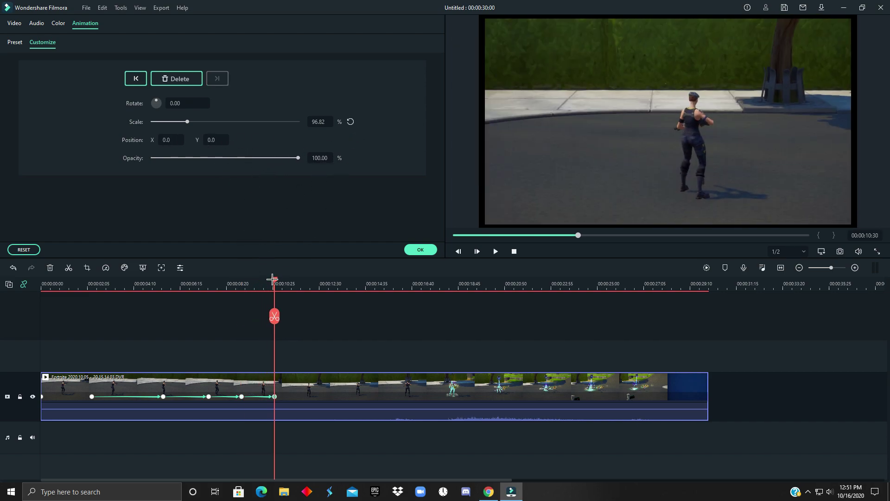
Step: Keyframe 131.21% scale at 00:11:27, delete the 00:00:12:17 keyframe and apply the animation
drag(274, 279, 313, 279)
click(351, 121)
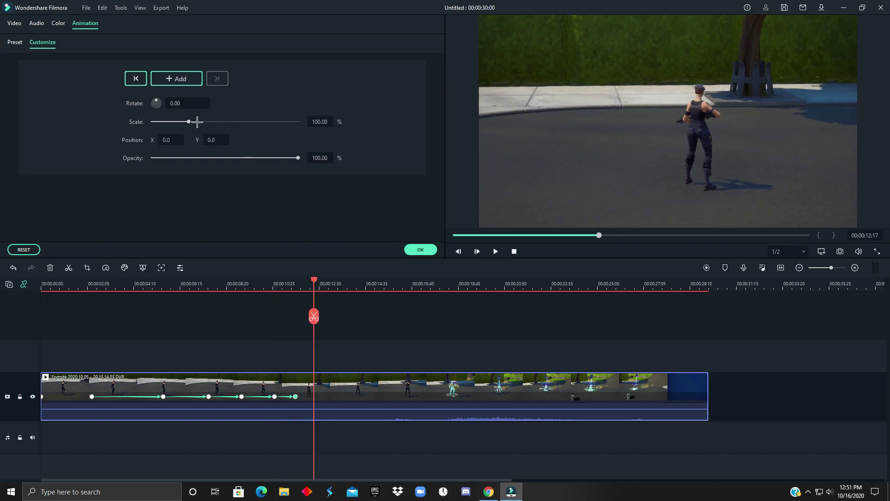
drag(197, 122, 199, 122)
drag(313, 278, 326, 279)
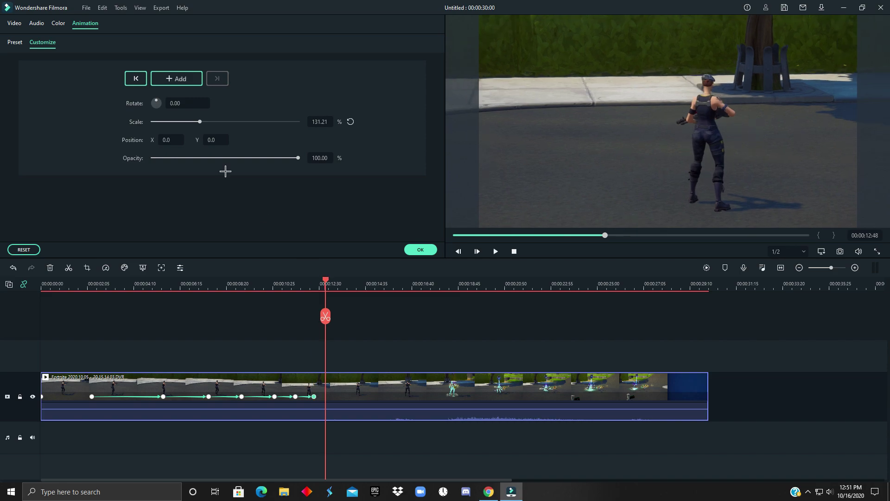
click(136, 78)
click(180, 78)
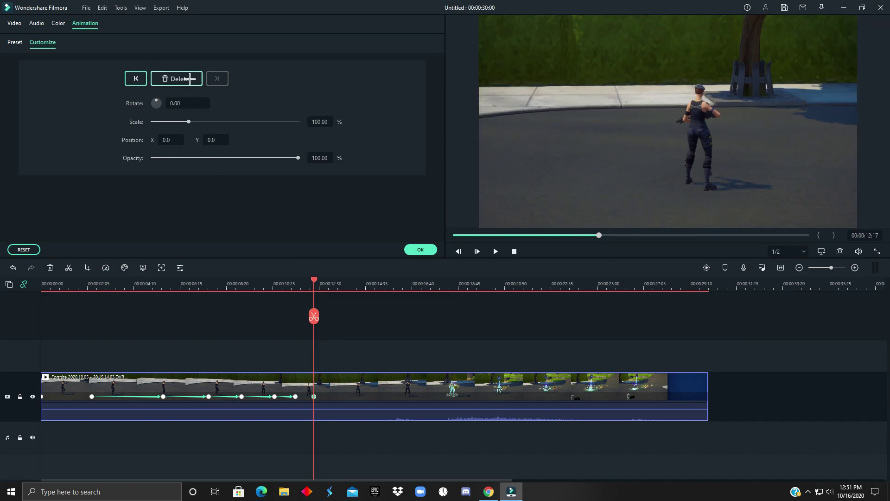
click(420, 249)
Step: Preview from the start, drag the second, third and fourth keyframes earlier, and replay
key(Home)
key(space)
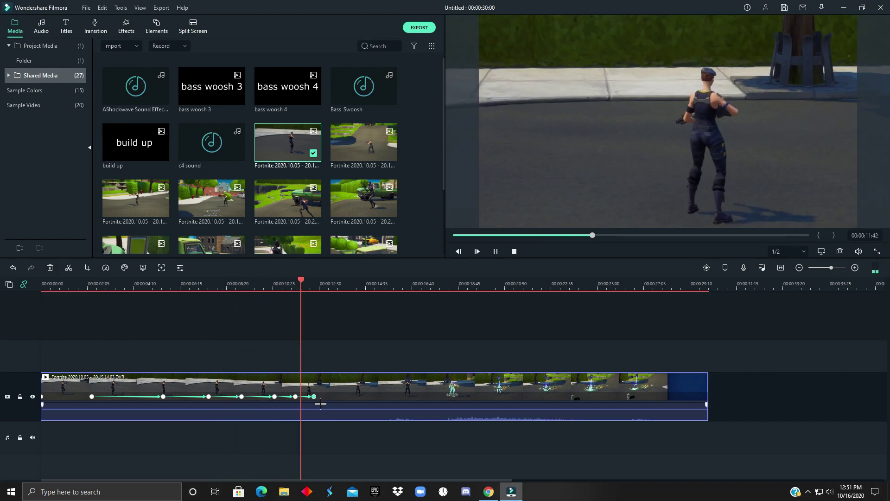
drag(164, 397, 129, 398)
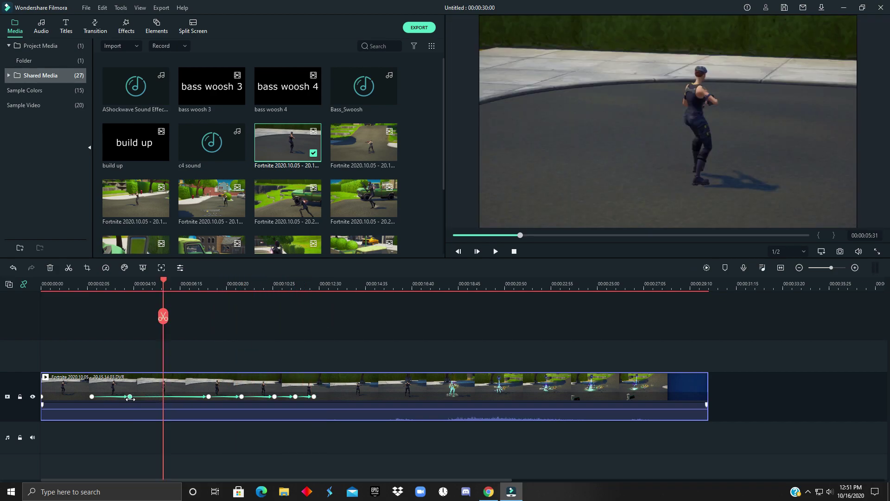
drag(162, 286, 94, 302)
drag(209, 397, 178, 398)
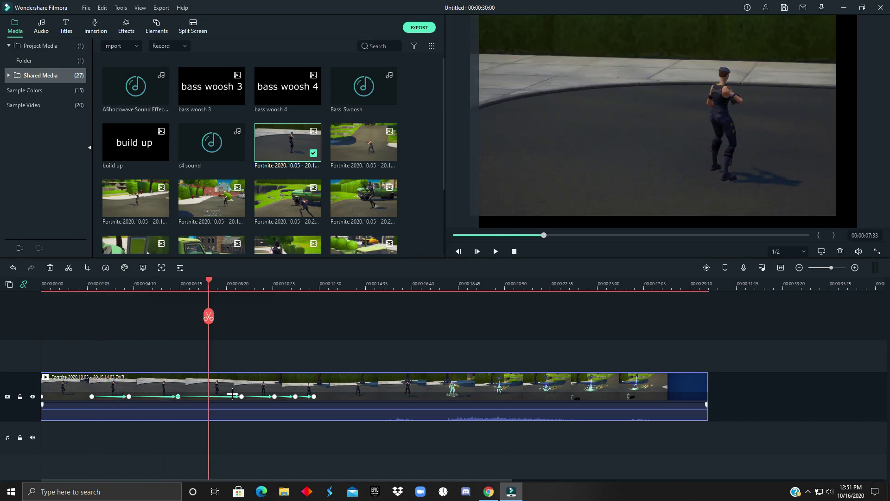
drag(237, 398, 225, 397)
drag(240, 284, 100, 312)
key(space)
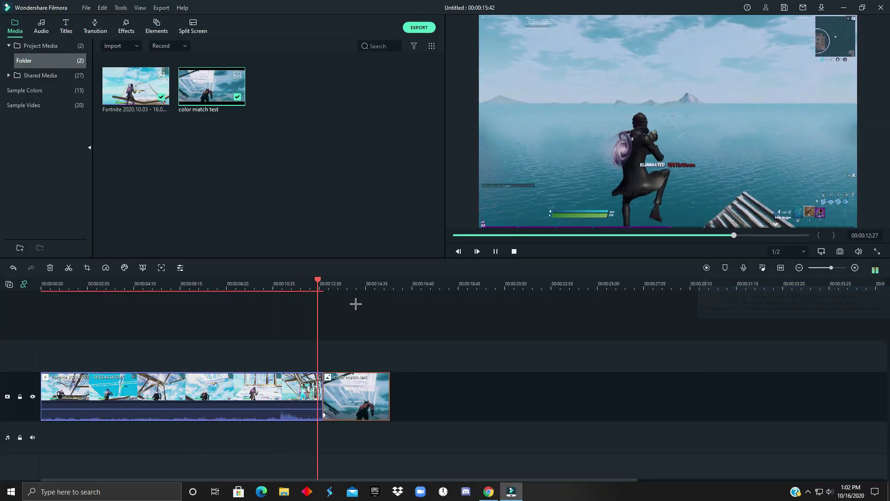
Step: Try AUTO color enhancement on the first clip, then uncheck Color Enhancement and close
double_click(289, 389)
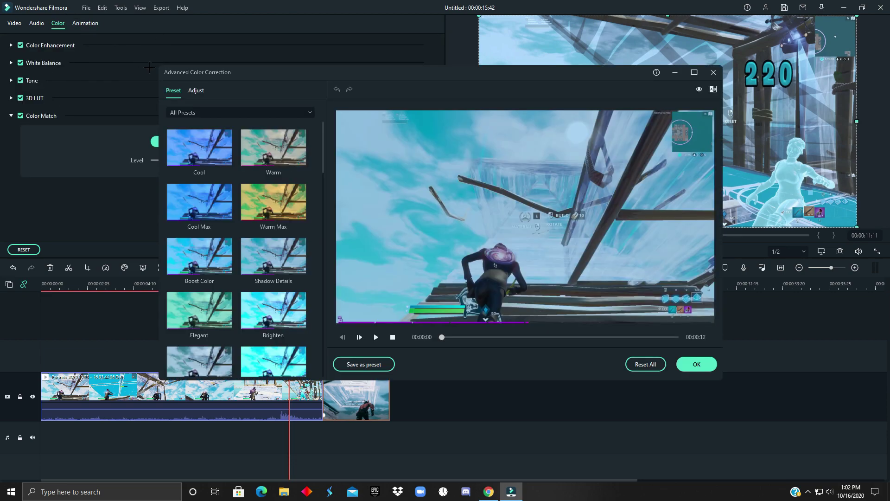
click(188, 207)
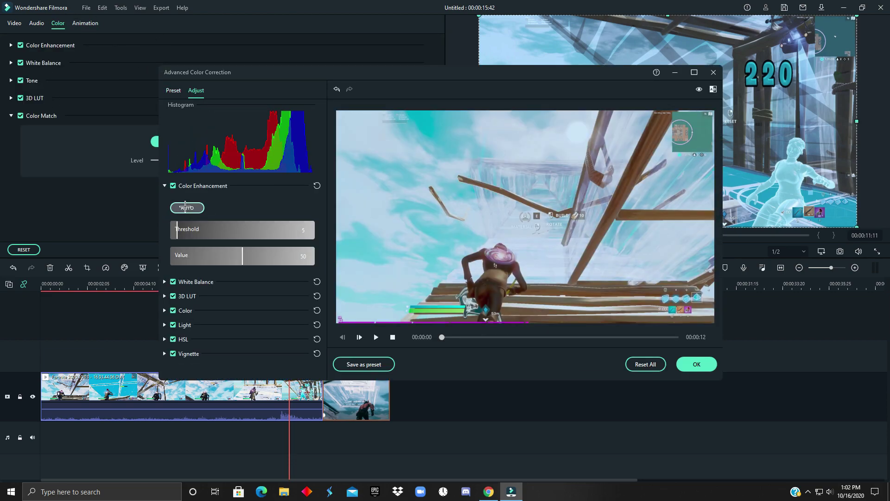
click(173, 185)
click(684, 364)
key(space)
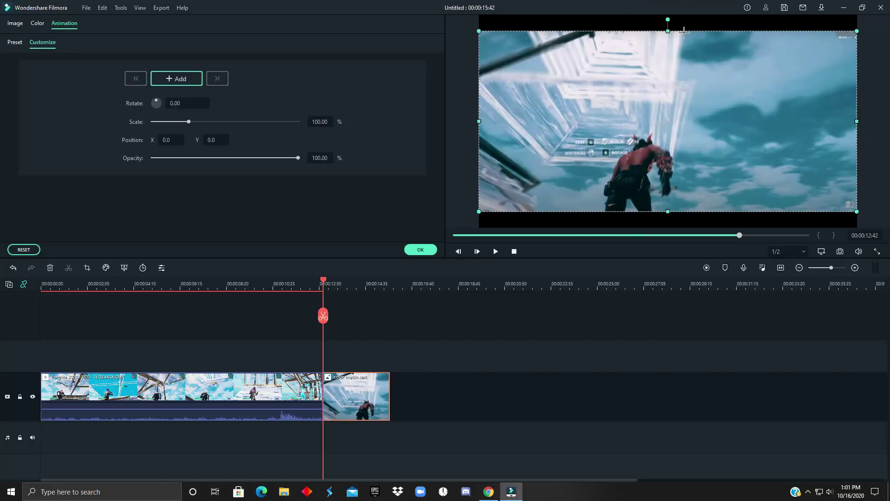
Step: Scale the color match test clip to about 118.81%, then reselect the first clip
drag(684, 32, 685, 14)
click(421, 249)
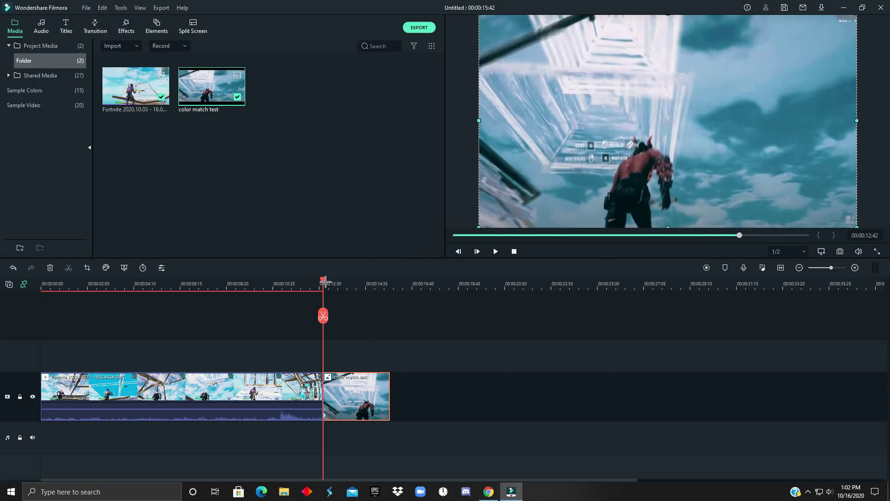
click(260, 388)
drag(258, 279, 186, 295)
Step: Enable Color Match with Comparison View on the first clip and choose the 00:00:14 reference frame
double_click(200, 376)
click(57, 24)
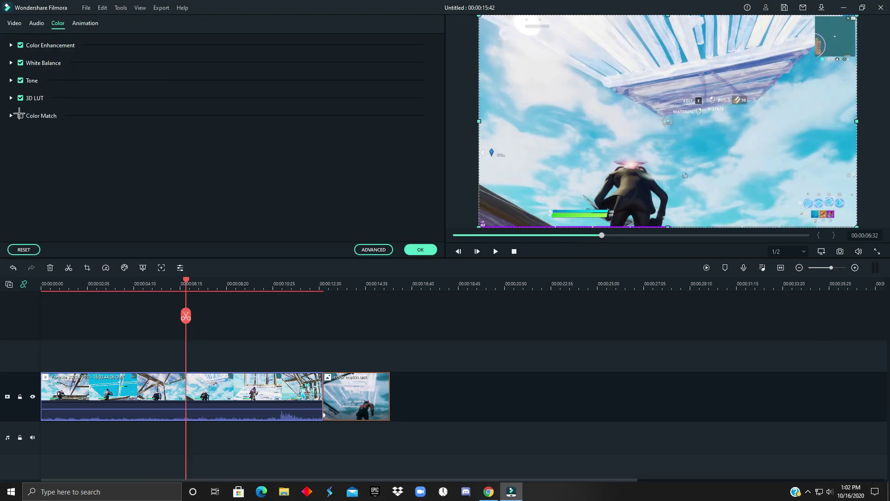
click(20, 114)
click(179, 141)
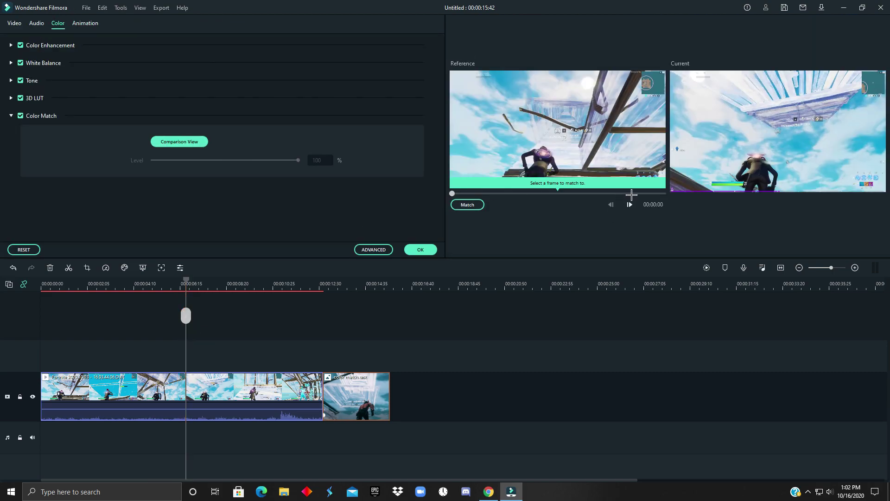
drag(632, 194, 646, 194)
click(412, 252)
mouse_move(186, 281)
mouse_down()
mouse_move(193, 282)
mouse_move(185, 282)
mouse_up()
Step: Reselect the 00:00:14 reference frame, apply Match, and play back the color-matched clip
double_click(195, 376)
click(166, 141)
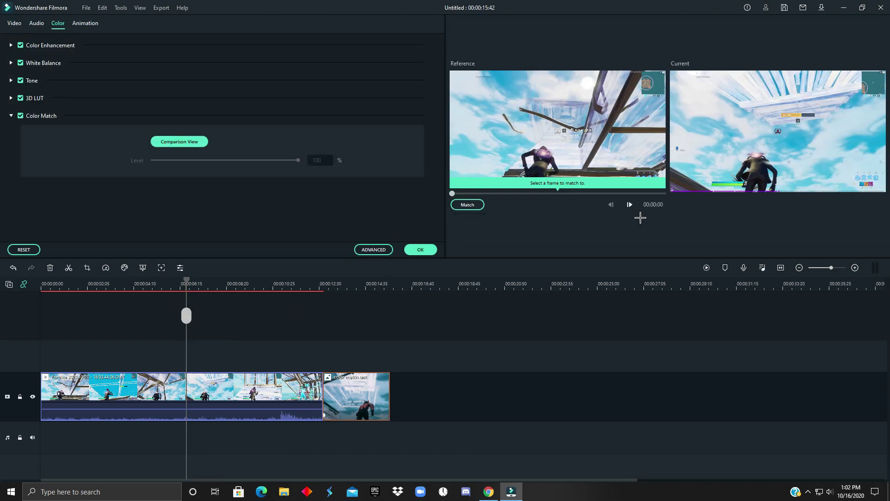
click(648, 194)
click(470, 204)
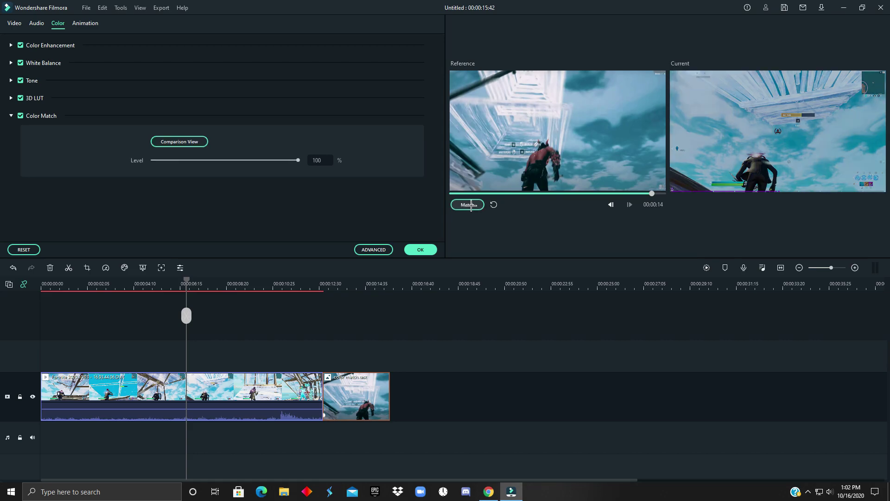
click(410, 250)
key(space)
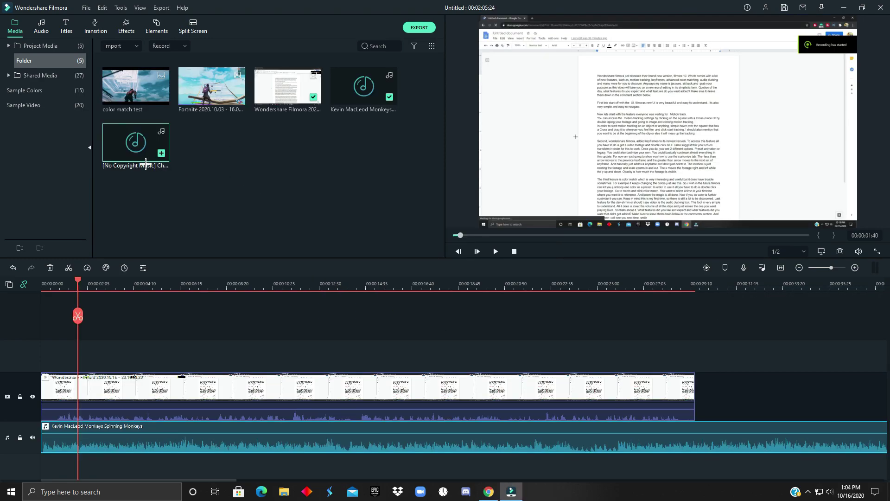
Step: Place the chill lo-fi hip hop music on a new third audio track
drag(162, 153, 1, 360)
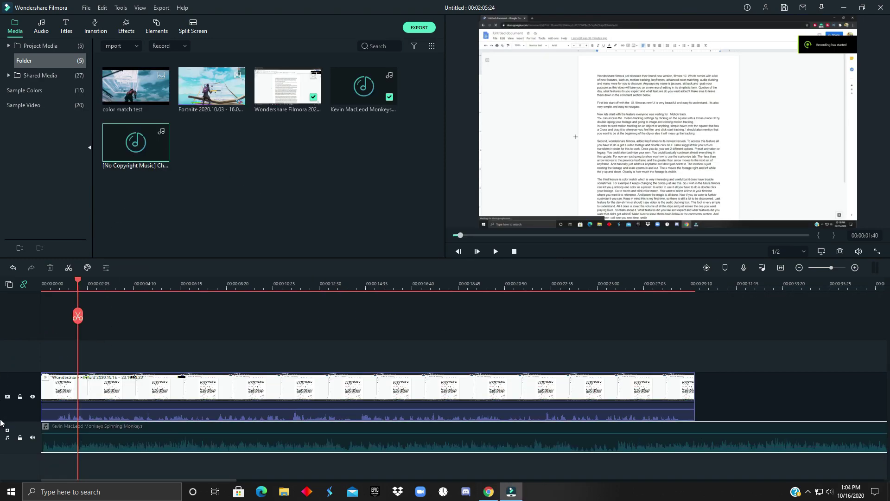
drag(1, 423, 42, 457)
click(118, 357)
key(space)
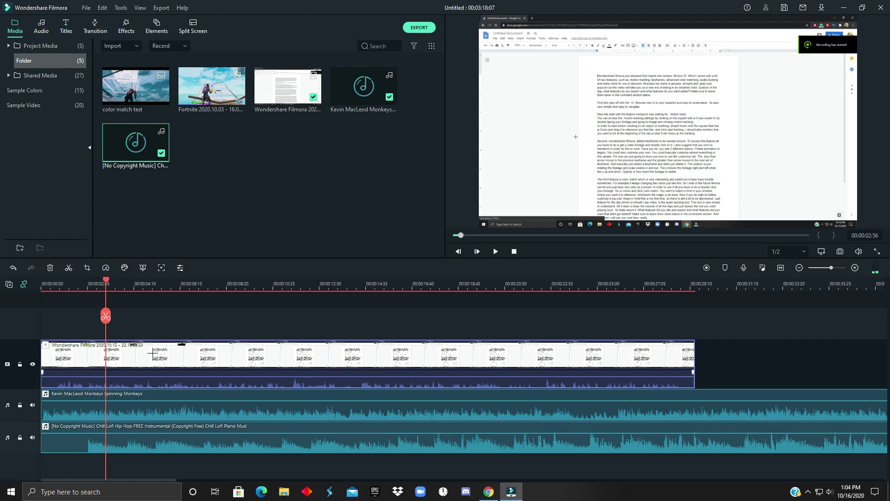
Step: Turn on Ducking in the video clip's audio settings at 80% and play it back
double_click(152, 352)
scroll(102, 193, down, 1)
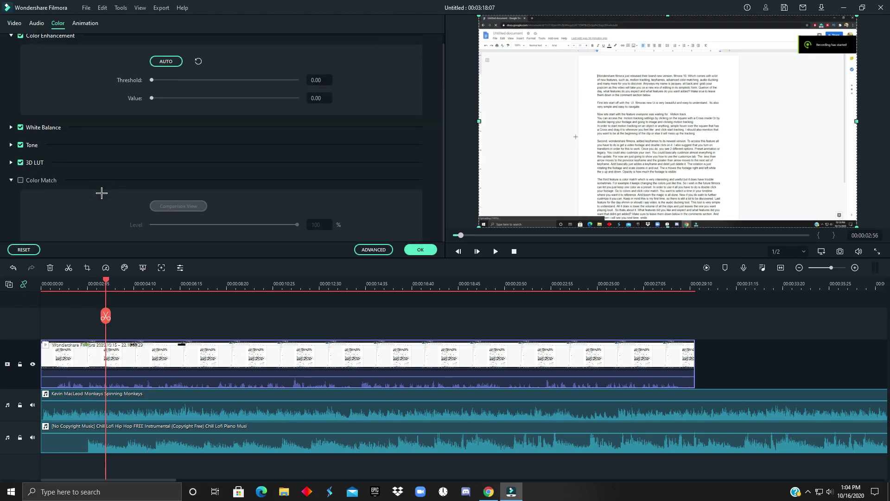
scroll(70, 35, up, 1)
click(37, 25)
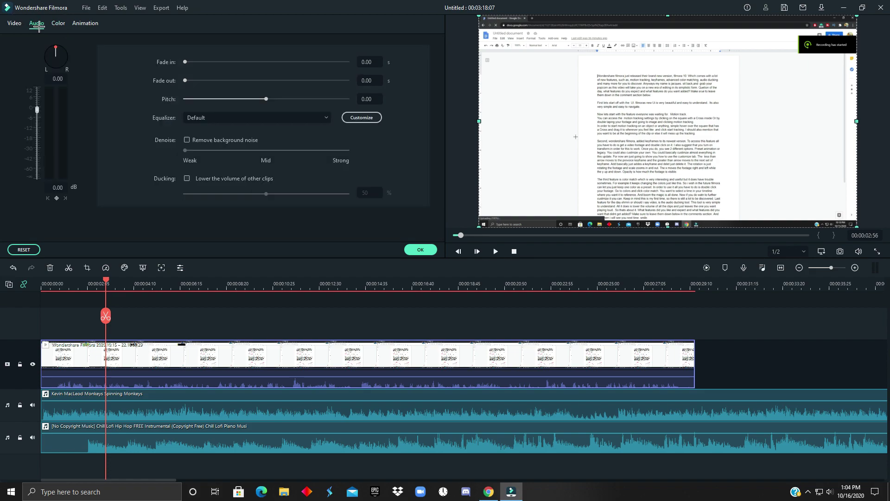
click(188, 178)
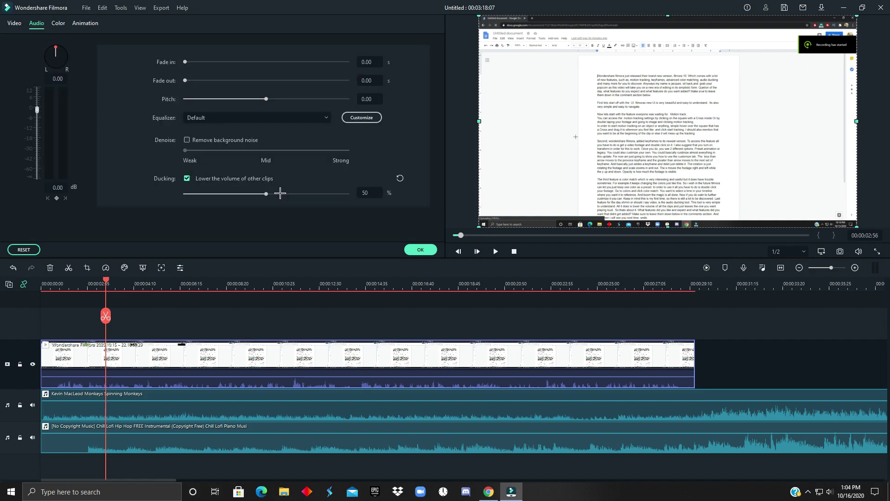
click(315, 193)
click(421, 249)
key(space)
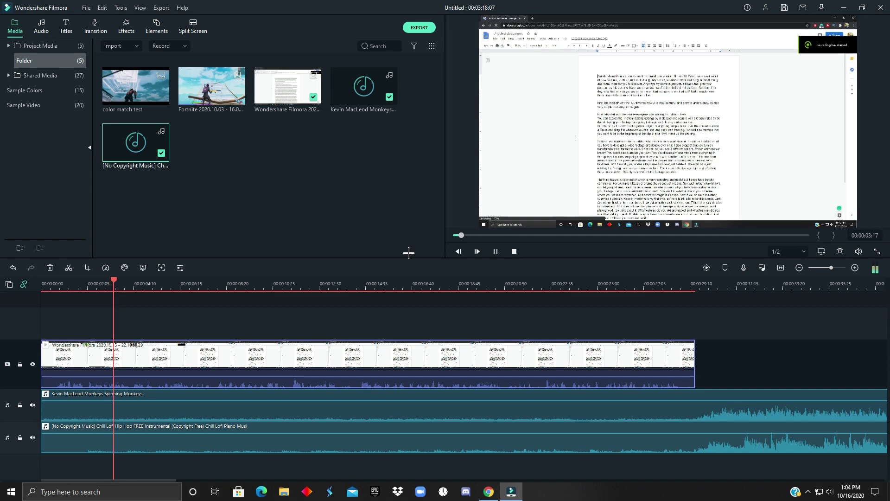
Step: Lower the video clip's ducking amount to 68%
double_click(198, 357)
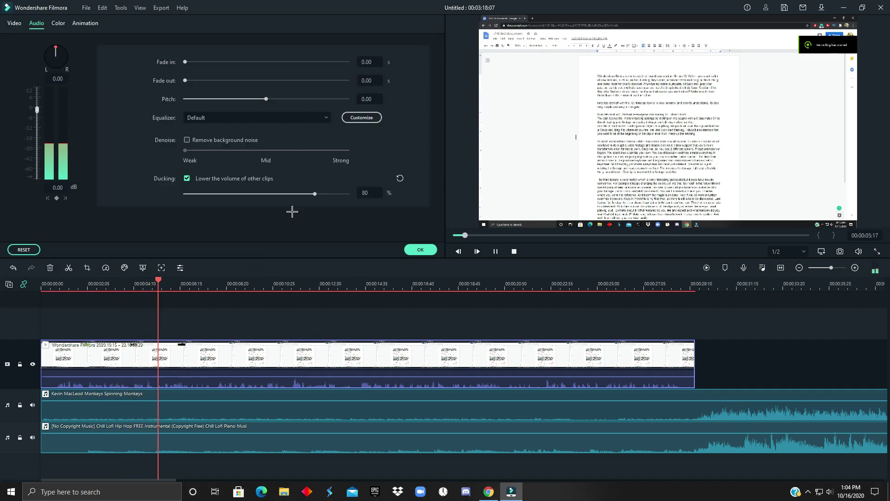
drag(298, 192, 296, 194)
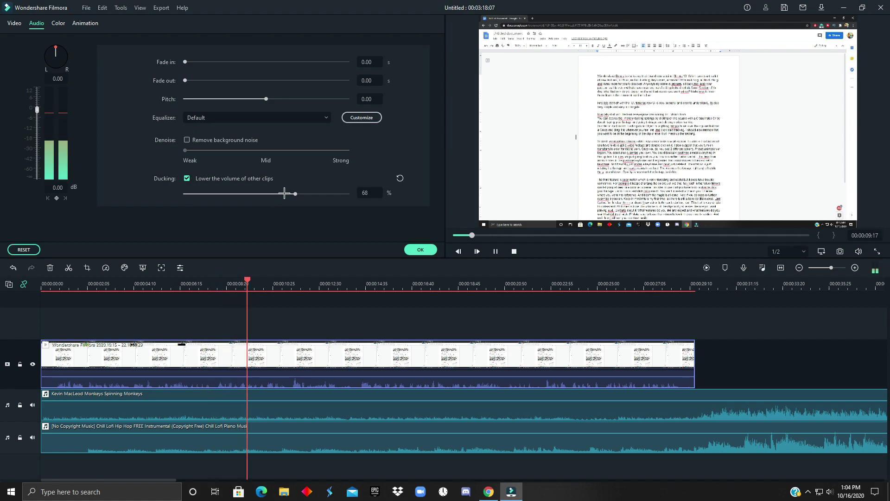
click(420, 249)
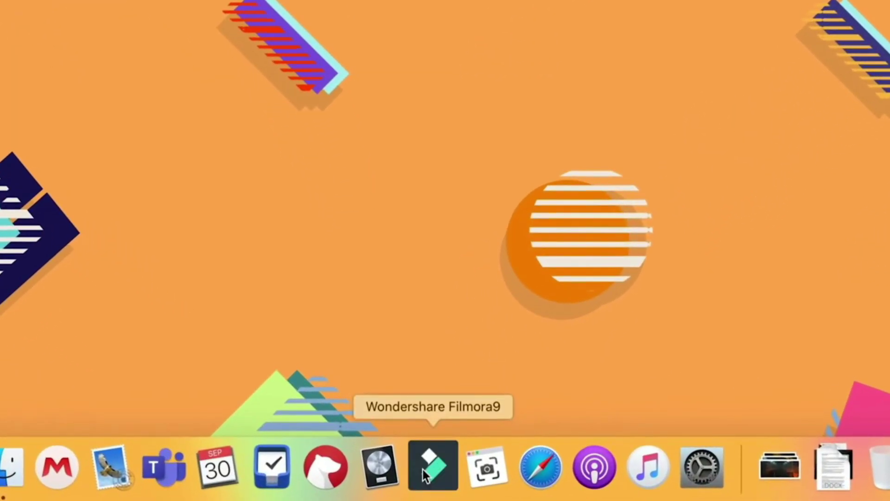
Step: Launch Filmora9 from the Dock, accept the update, and move past the ducking and color match intro screens
click(423, 469)
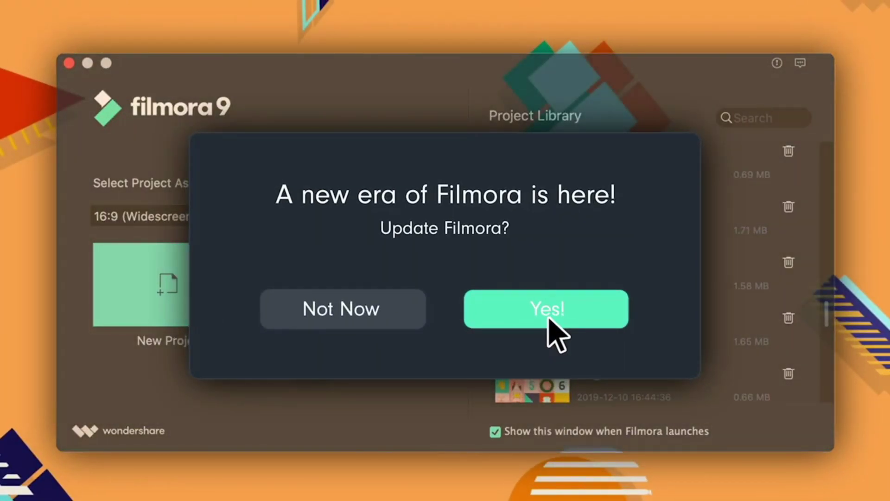
click(550, 319)
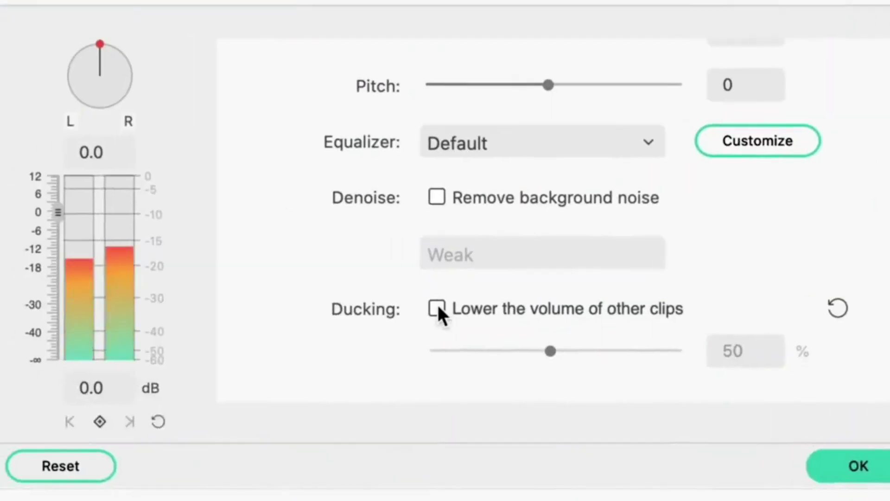
click(437, 308)
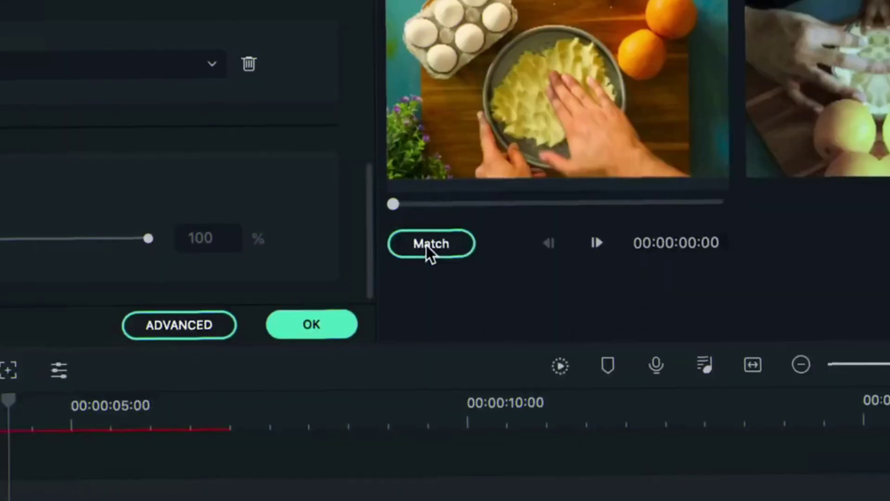
click(430, 243)
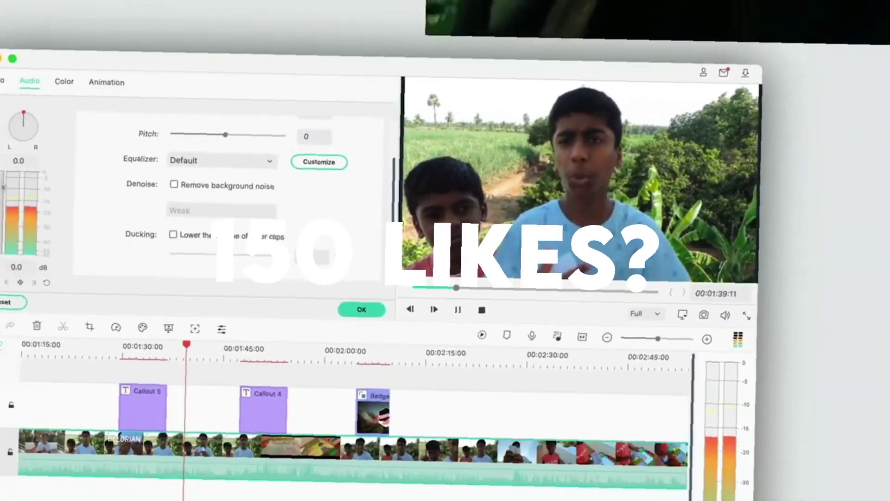